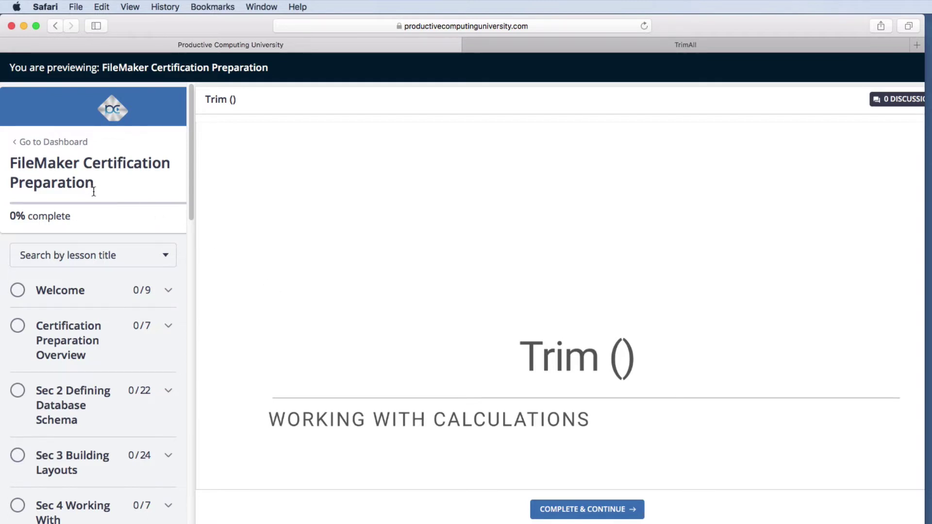
Step: Switch to the TrimAll help page and highlight 'text' in its format line
left_click(692, 46)
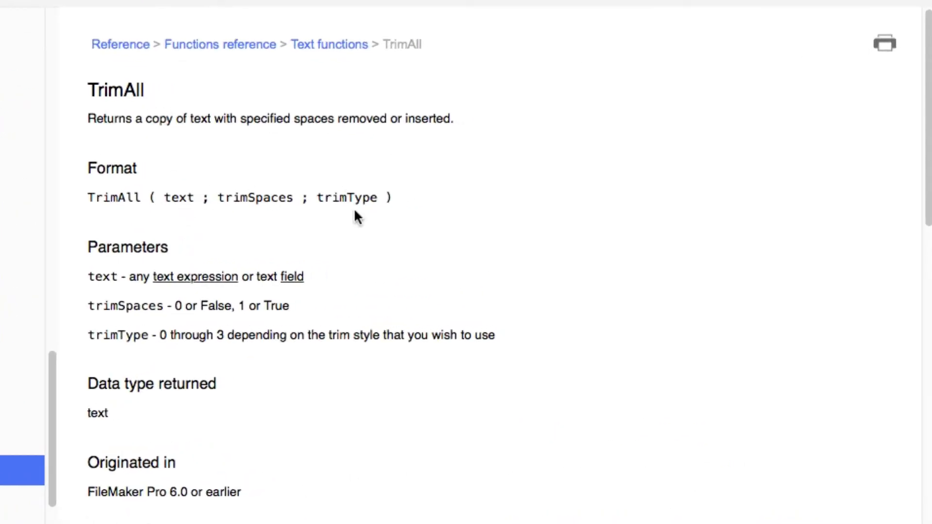
left_click_drag(195, 198, 168, 200)
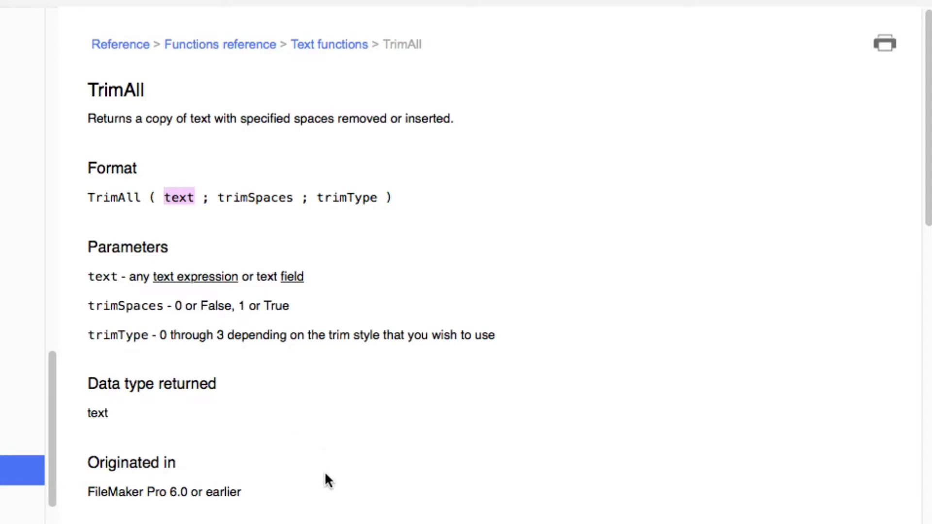
Step: Read down the TrimAll description, highlighting 'non-roman spaces', to the trimType tables
scroll(326, 480, "down", 10)
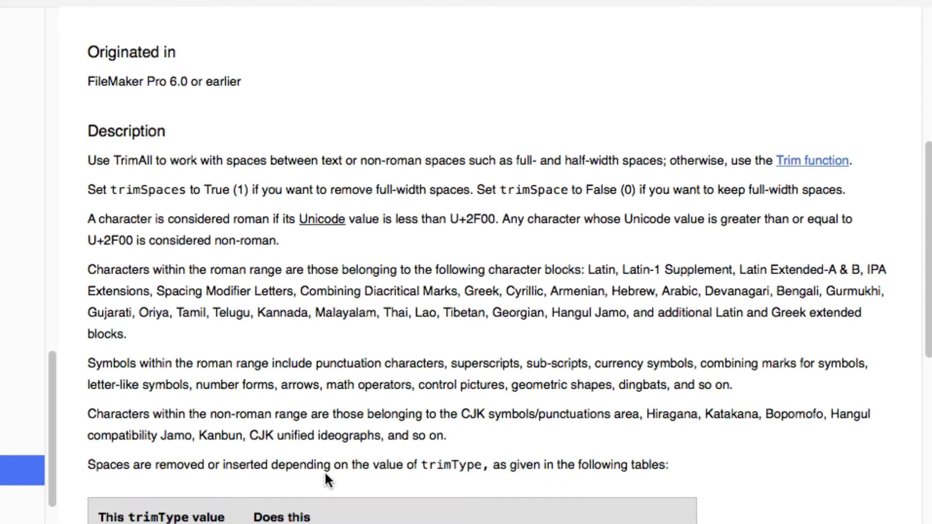
scroll(325, 480, "down", 2)
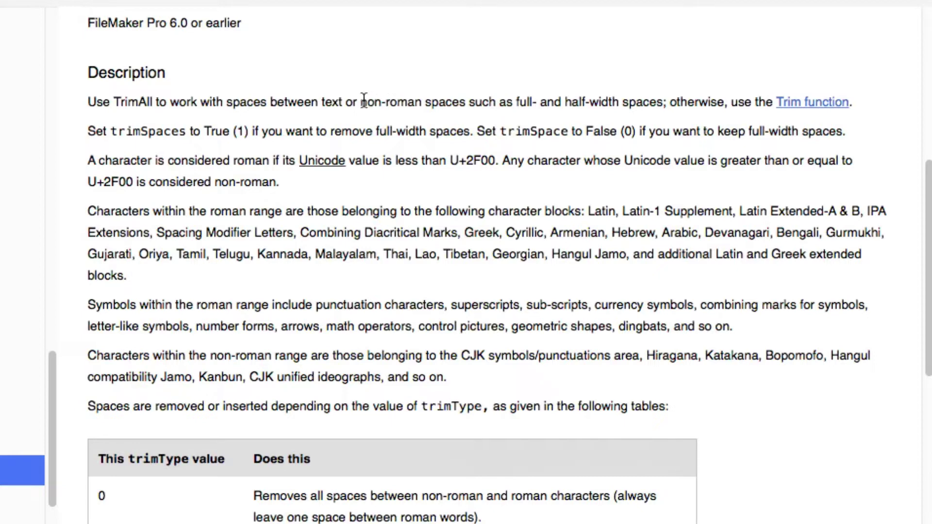
left_click_drag(358, 102, 470, 102)
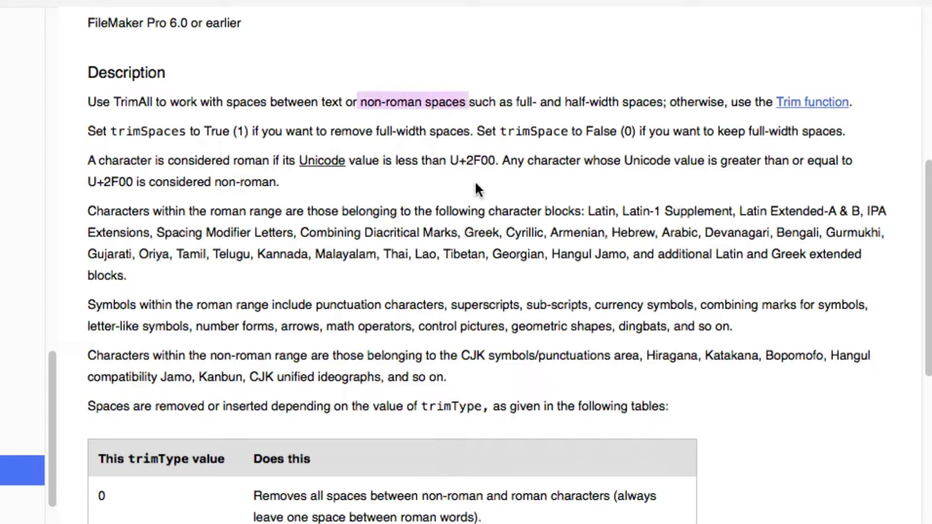
scroll(409, 252, "down", 8)
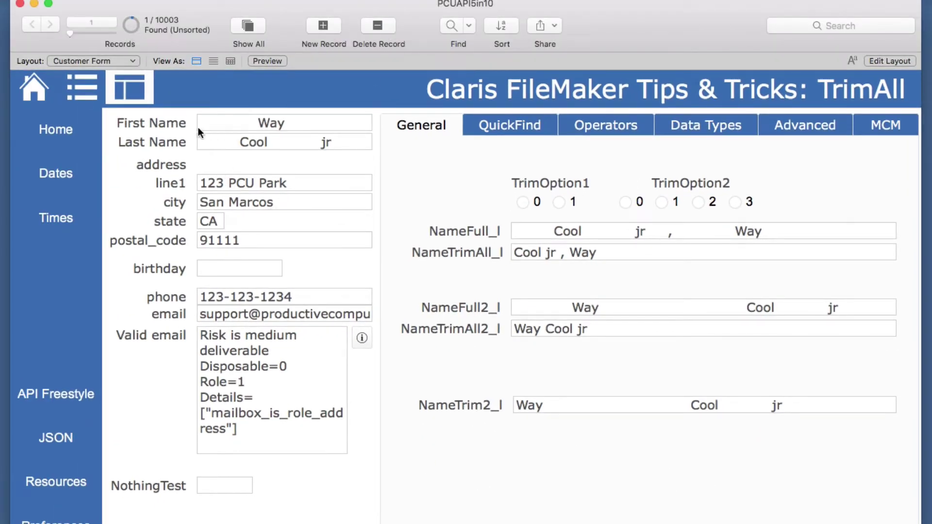
left_click(241, 125)
left_click_drag(200, 124, 162, 143)
left_click(355, 145)
left_click(392, 180)
Step: Add a comma so the NameFull_l formula reads NameLast & ", " & NameFirst
key("super+shift+d")
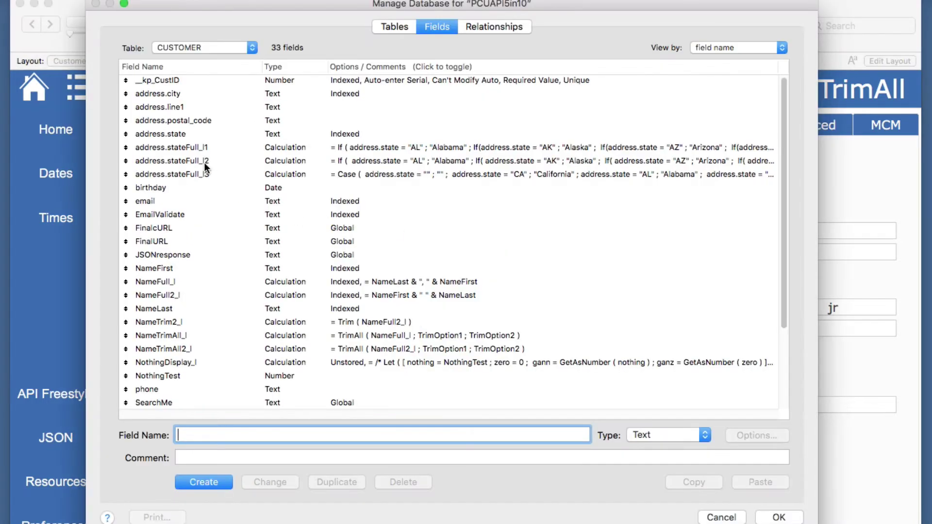
left_click(171, 282)
double_click(171, 282)
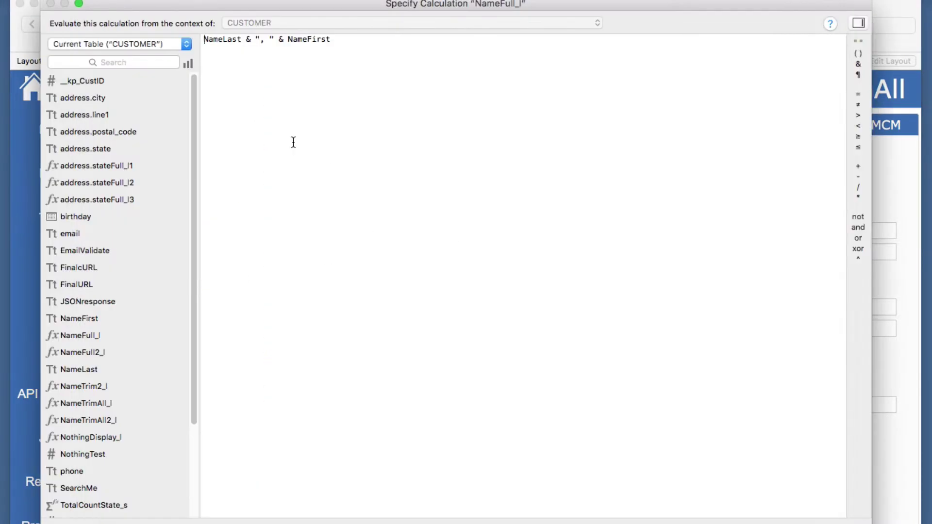
left_click(263, 43)
type(",")
key("KP_Enter")
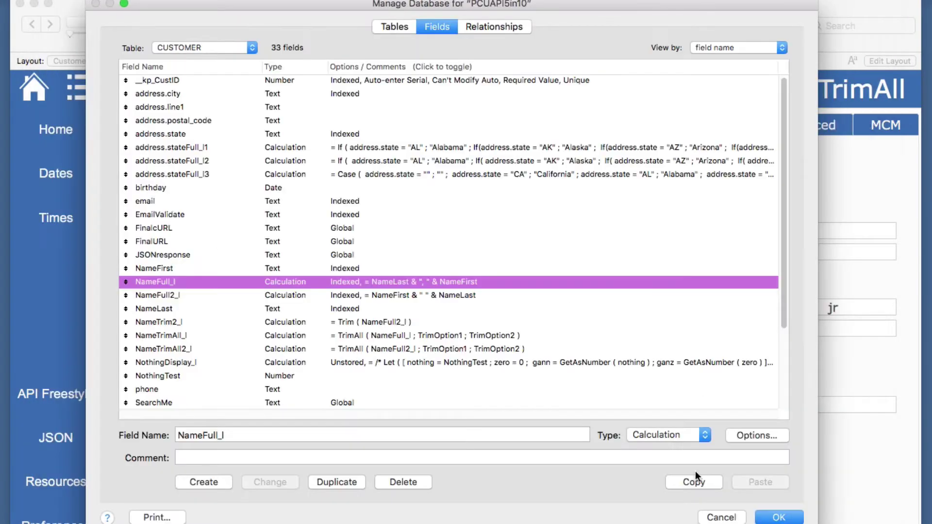
Step: Review the NameFull2_l formula unchanged, then close Manage Database
double_click(178, 296)
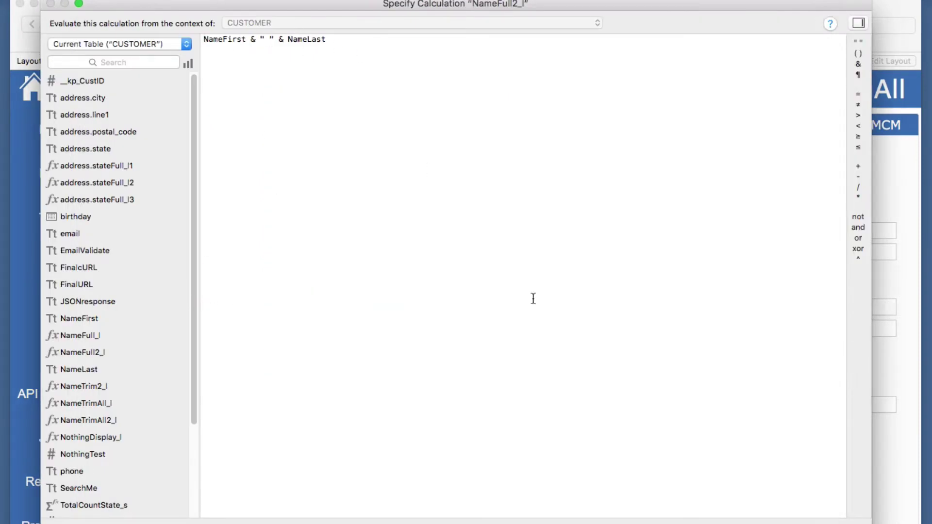
key("Escape")
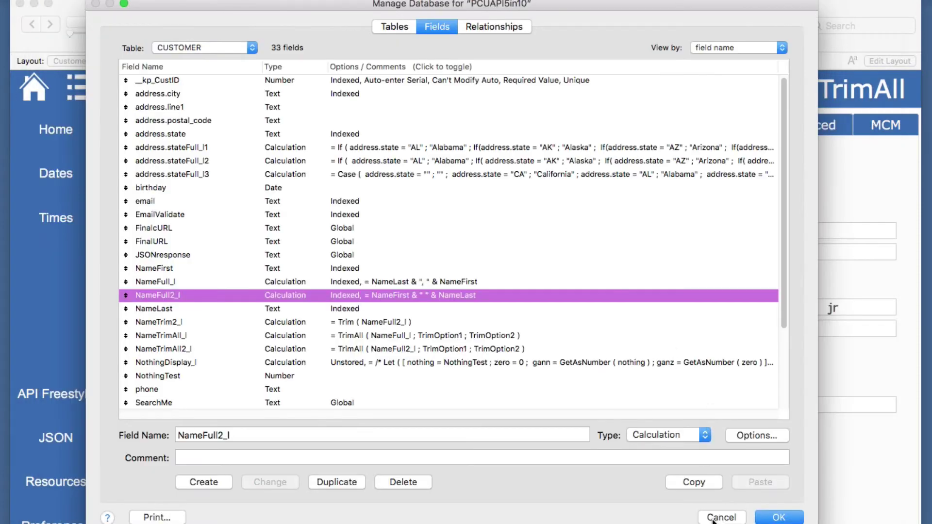
left_click(714, 513)
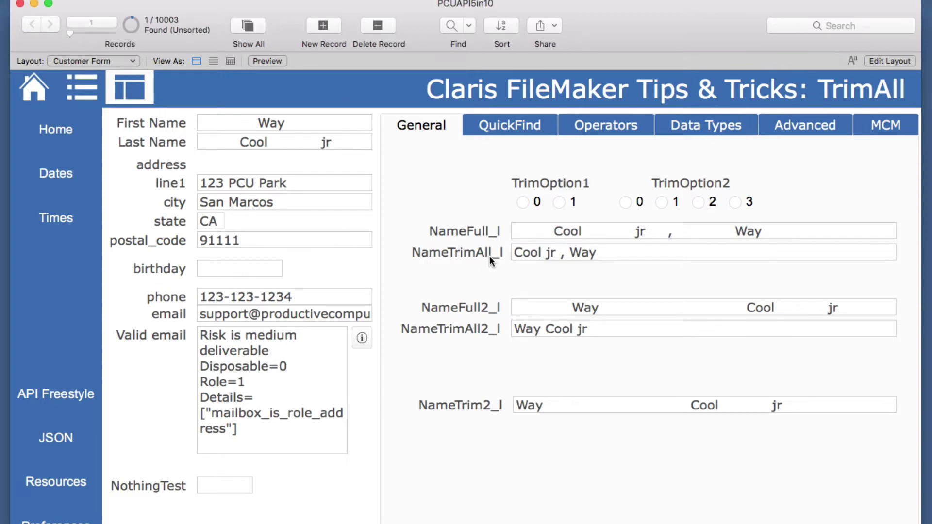
key("super+shift+d")
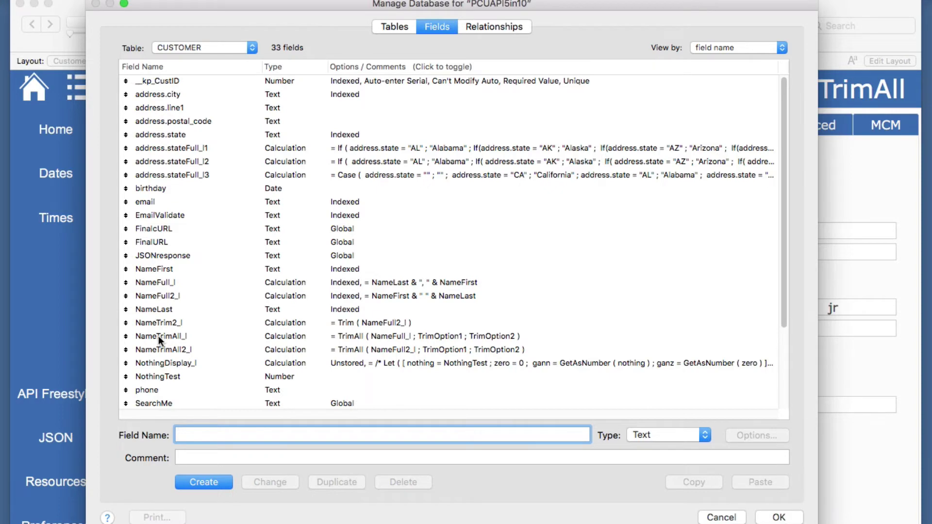
left_click(171, 335)
left_click(173, 347)
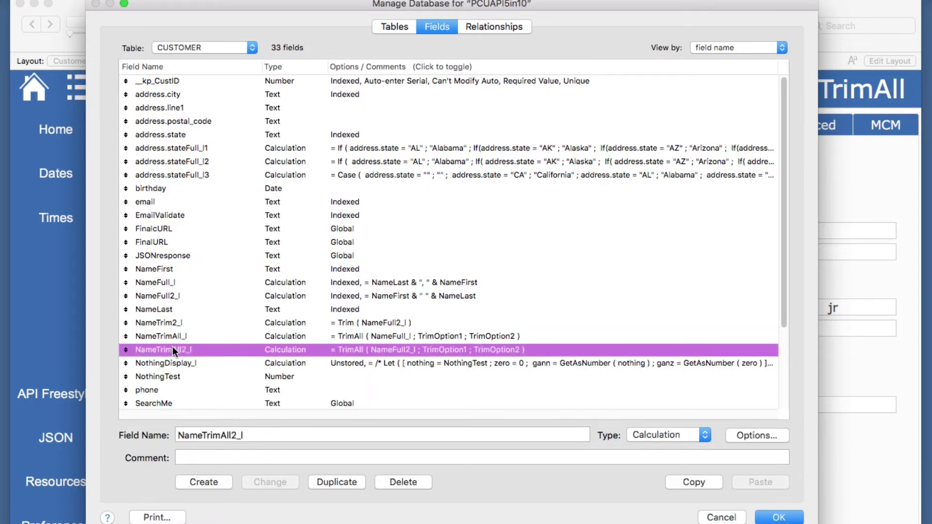
left_click(405, 336)
left_click(409, 350)
left_click(171, 324)
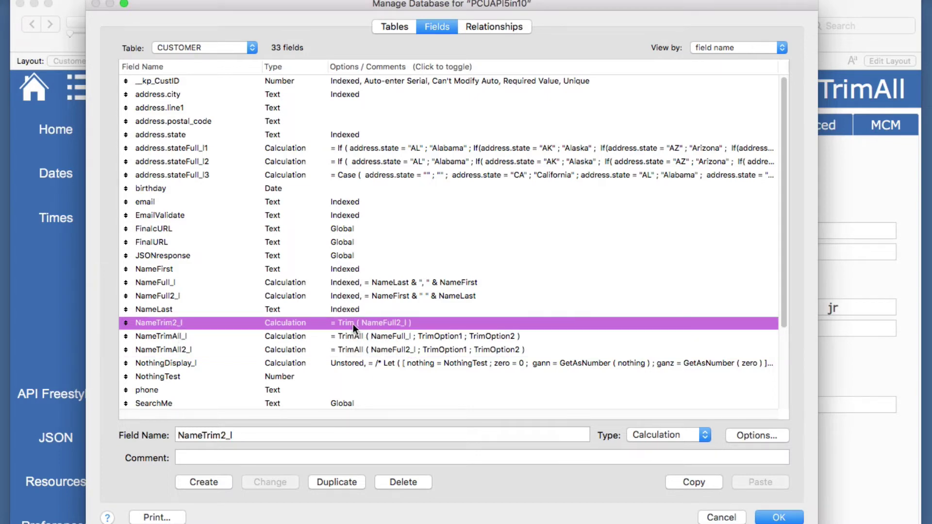
left_click(354, 339)
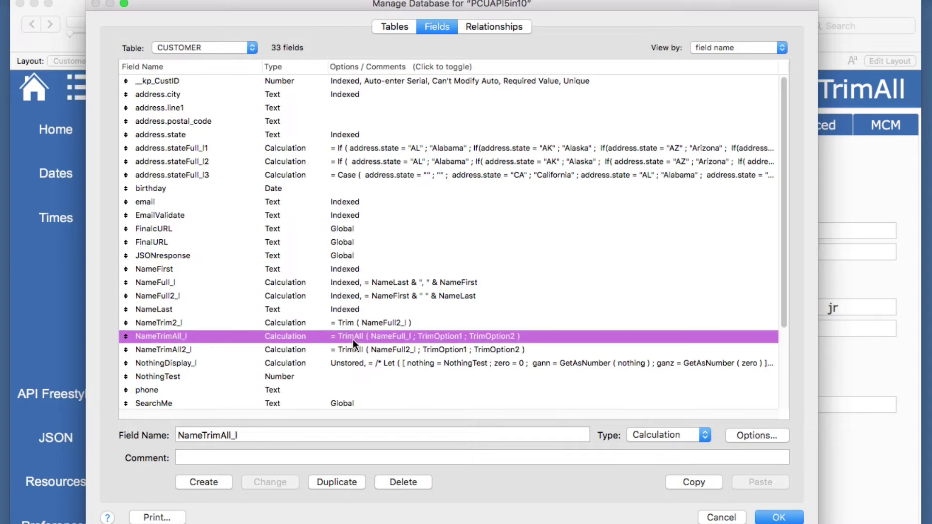
left_click(354, 350)
left_click(354, 324)
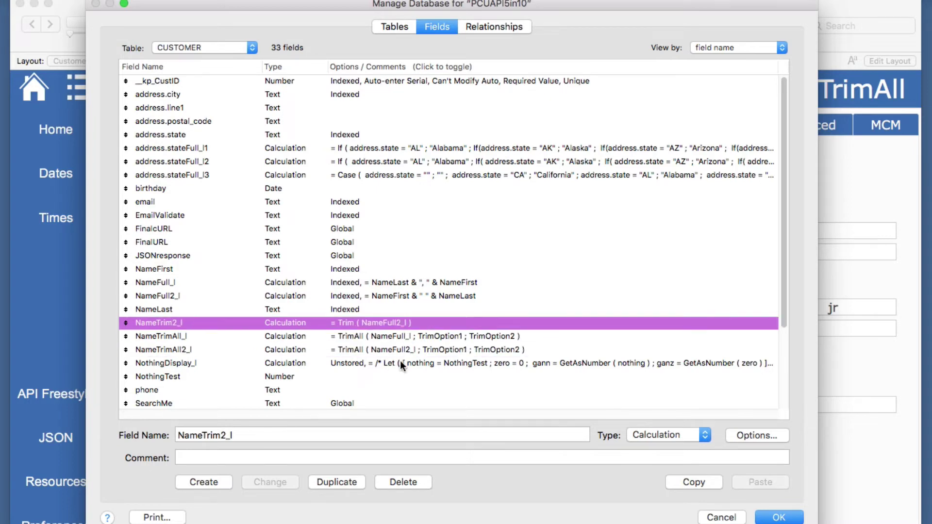
left_click(719, 517)
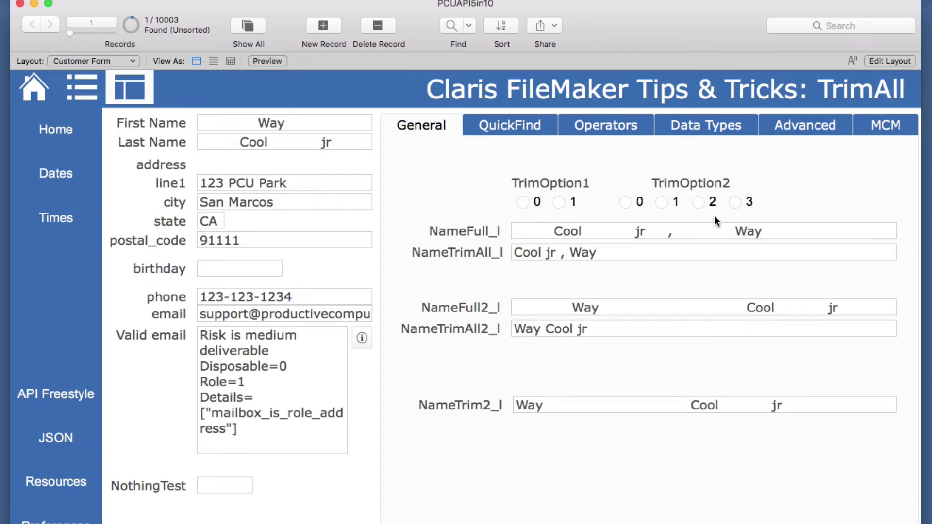
Step: Set TrimOption1 to 0 and step TrimOption2 through 1 and 2 to 3
left_click(523, 204)
left_click(664, 204)
left_click(699, 204)
left_click(736, 203)
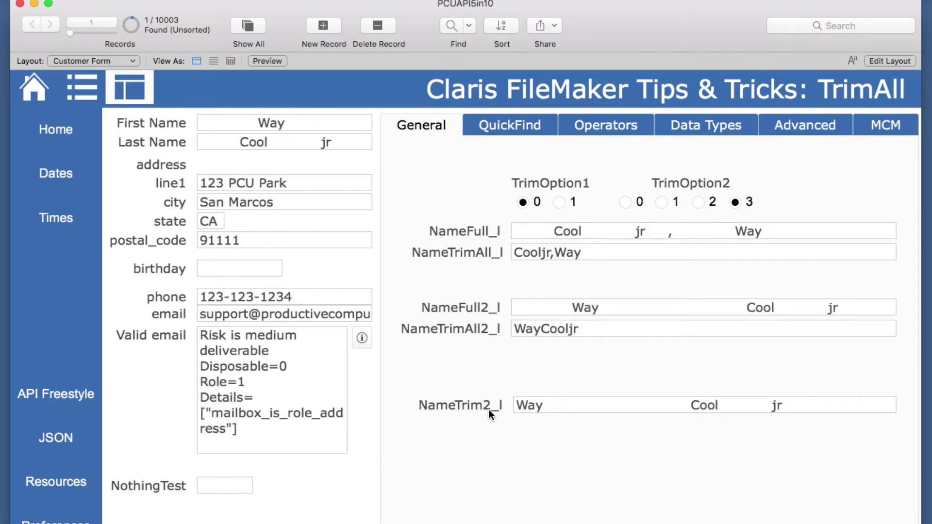
Step: Inspect the extra spaces in NameTrim2_l, then set TrimOption1 to 1 and TrimOption2 to 0
left_click(521, 407)
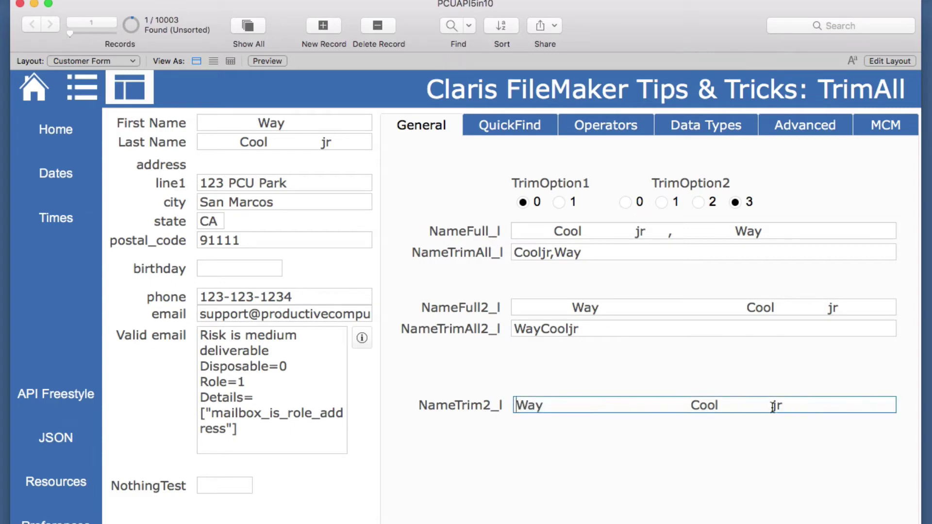
left_click_drag(773, 407, 718, 408)
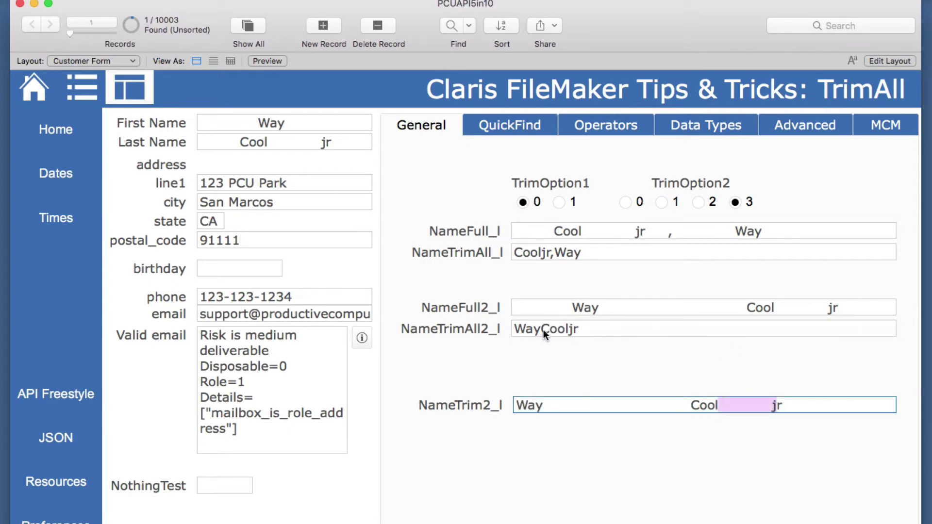
left_click(606, 349)
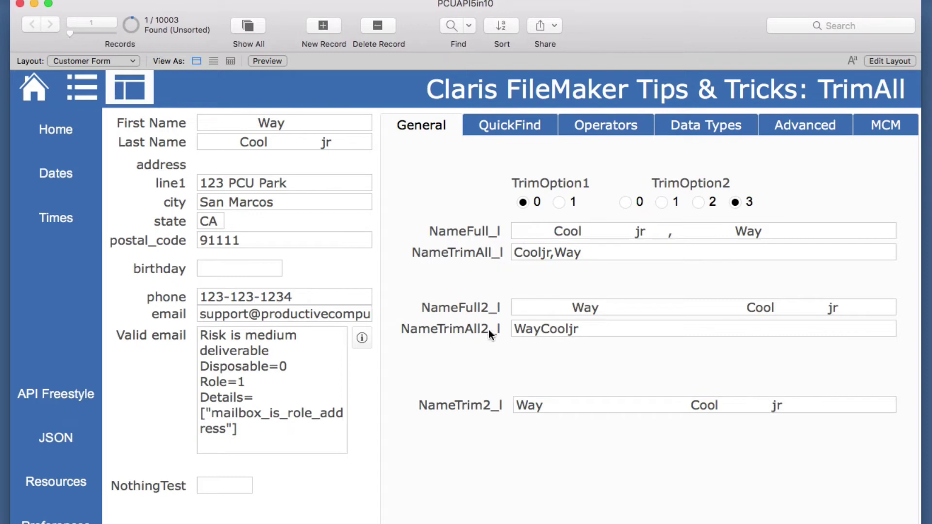
left_click(560, 204)
left_click(625, 201)
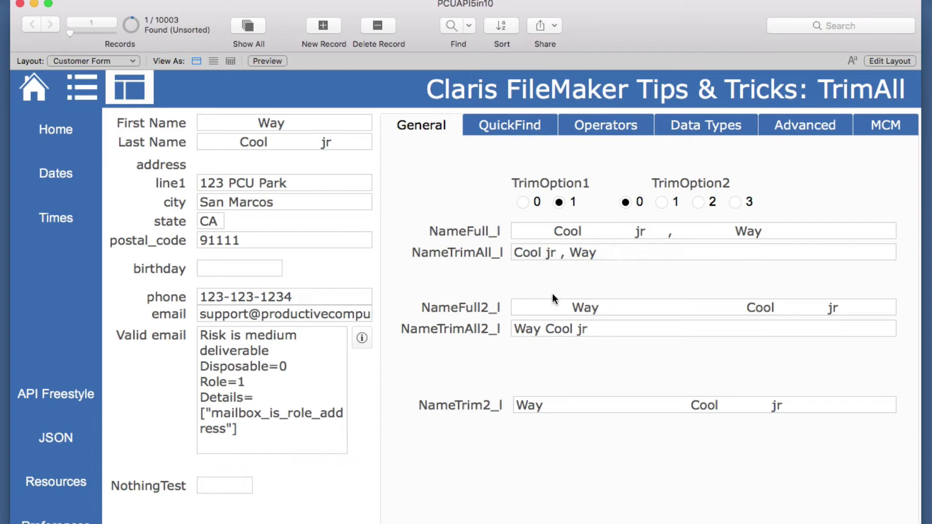
left_click(546, 333)
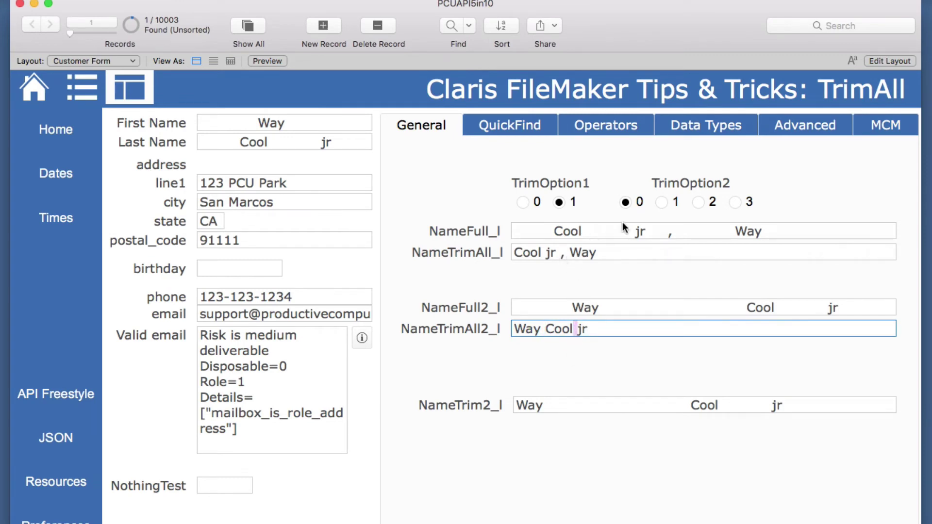
left_click(662, 201)
left_click(698, 202)
left_click(732, 201)
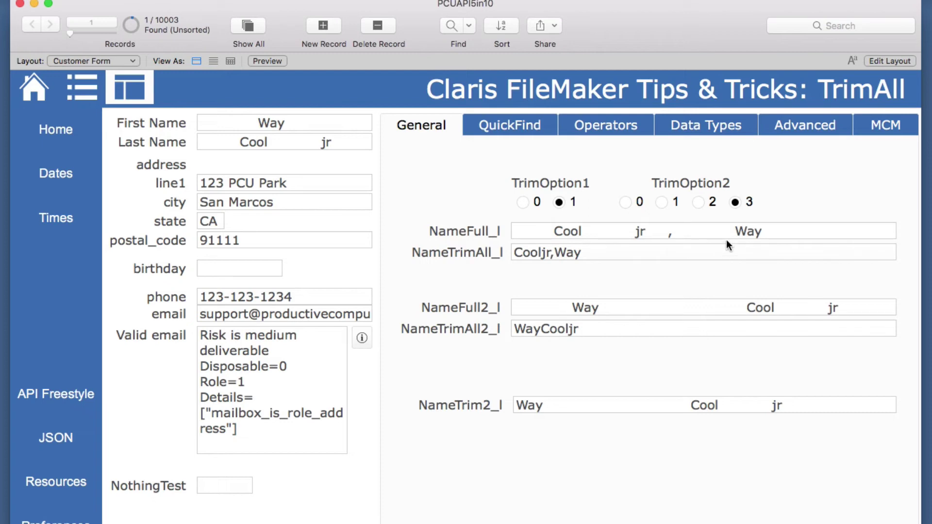
left_click(626, 202)
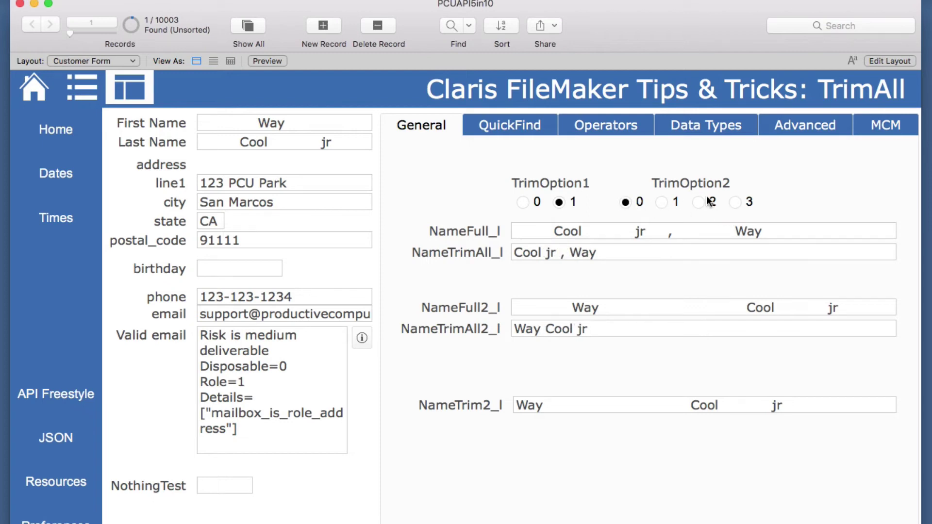
left_click(734, 202)
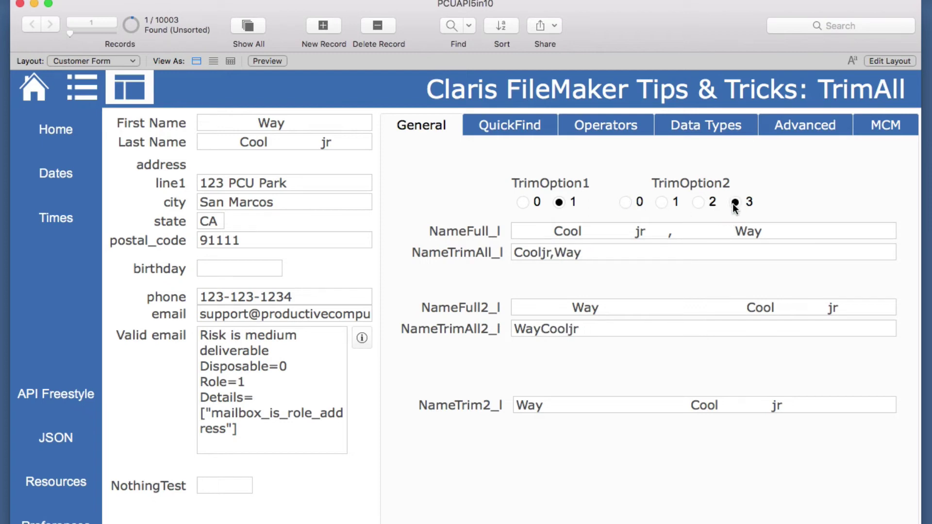
left_click(711, 203)
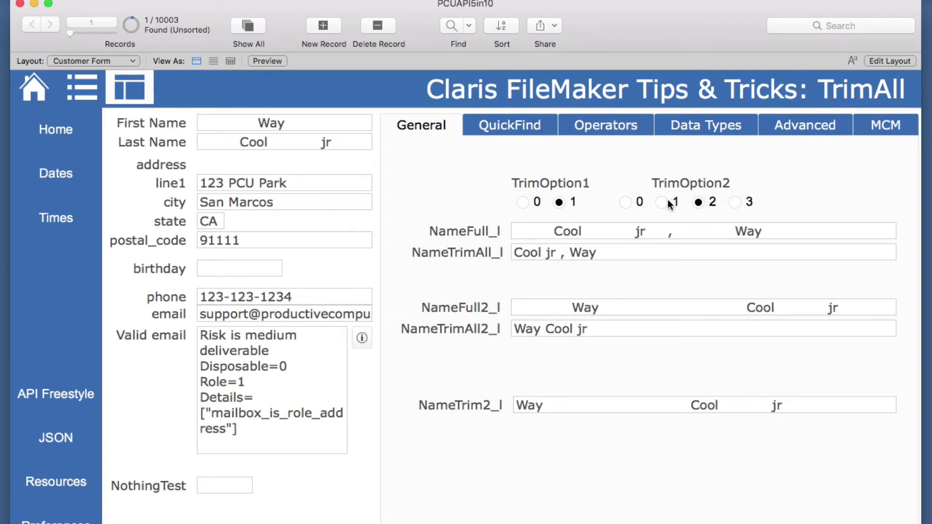
left_click(672, 204)
left_click(638, 203)
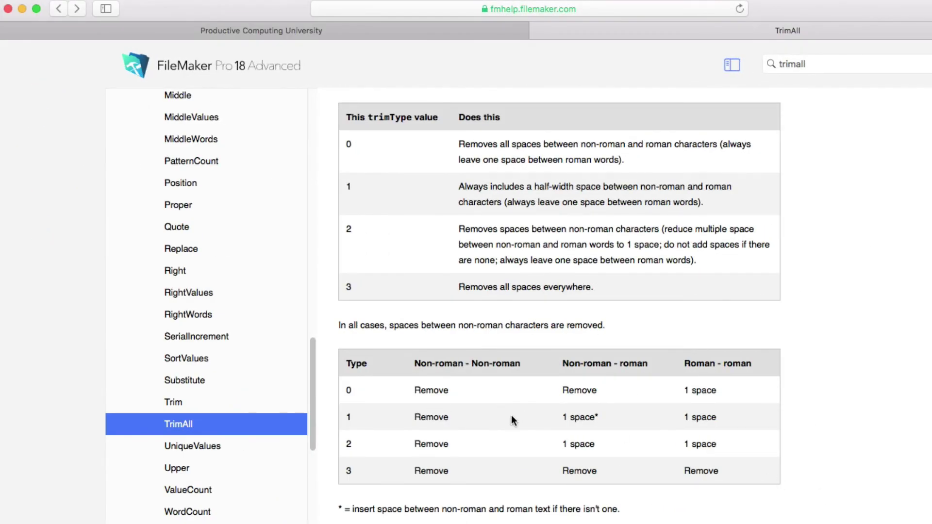
scroll(511, 425, "down", 10)
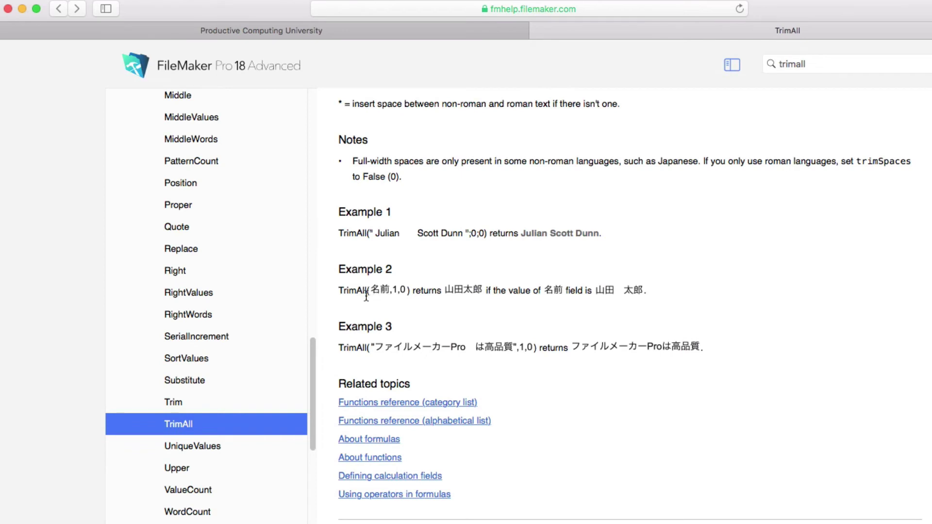
left_click_drag(369, 287, 408, 289)
scroll(564, 171, "up", 4)
scroll(563, 167, "up", 3)
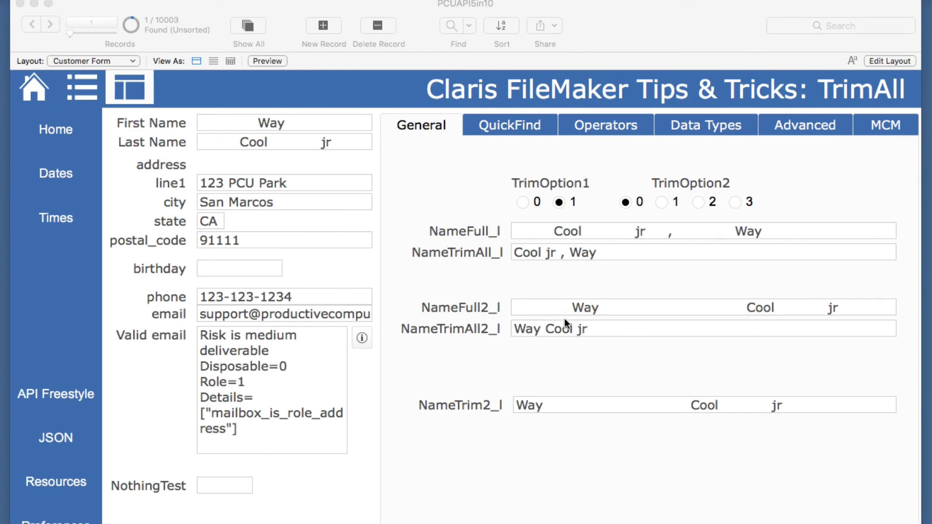
Step: Set TrimOption2 to 3 and toggle TrimOption1 between 0 and 1
left_click(733, 200)
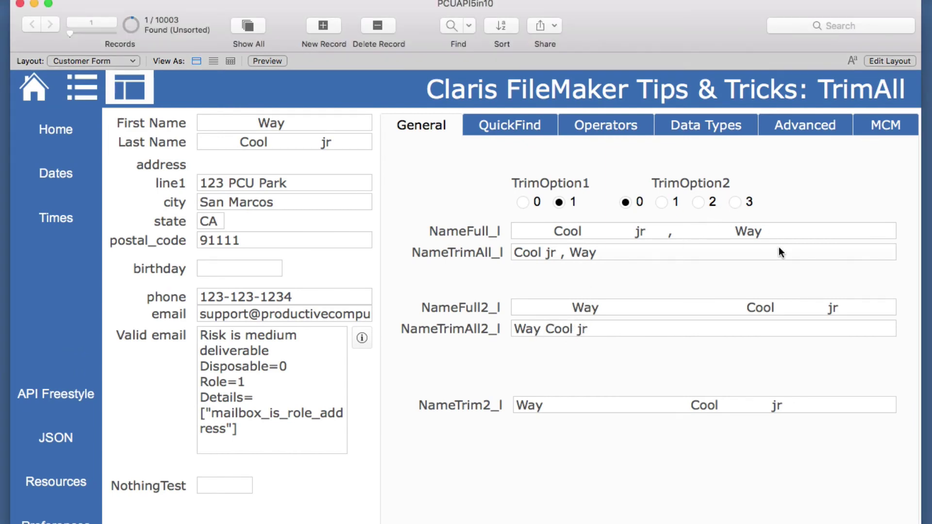
left_click(735, 201)
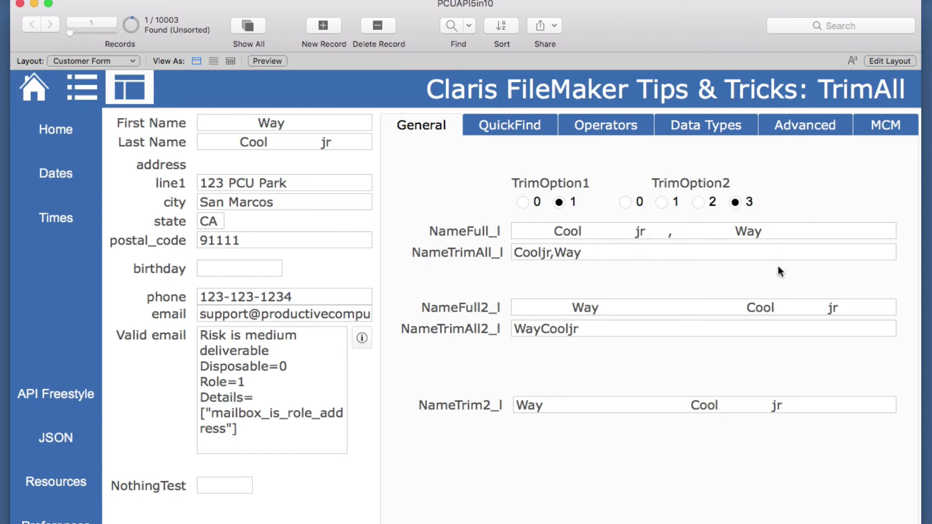
left_click(530, 203)
left_click(558, 203)
left_click(523, 201)
left_click(559, 202)
Step: Set TrimOption2 to 2, then toggle TrimOption1 and leave it at 0
left_click(699, 203)
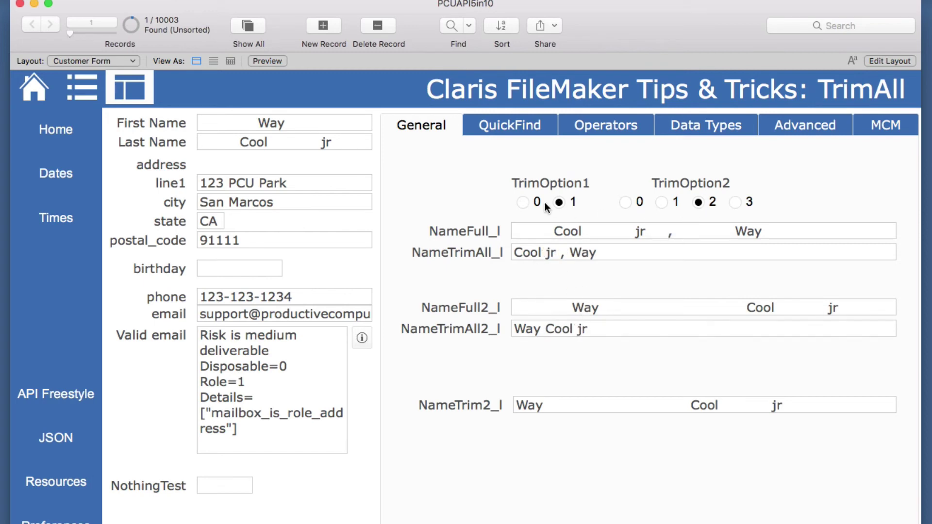
left_click(529, 204)
left_click(559, 204)
left_click(526, 204)
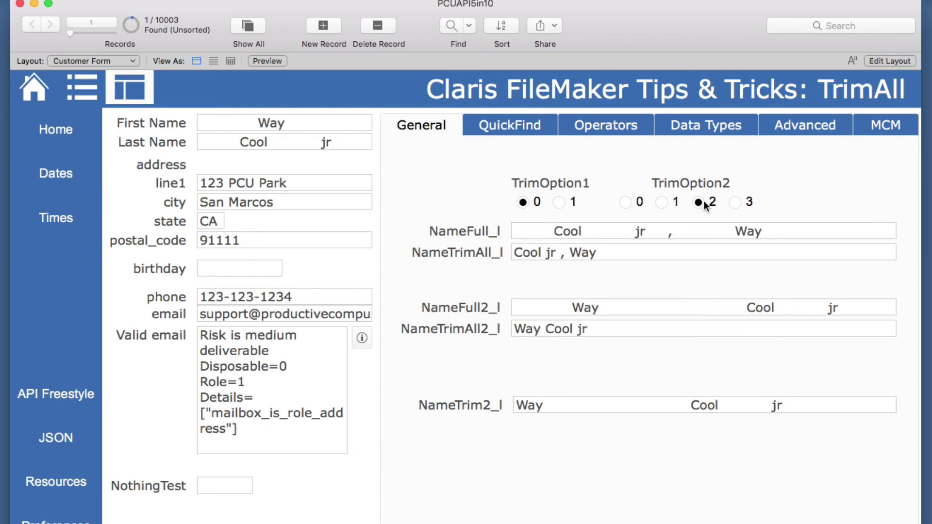